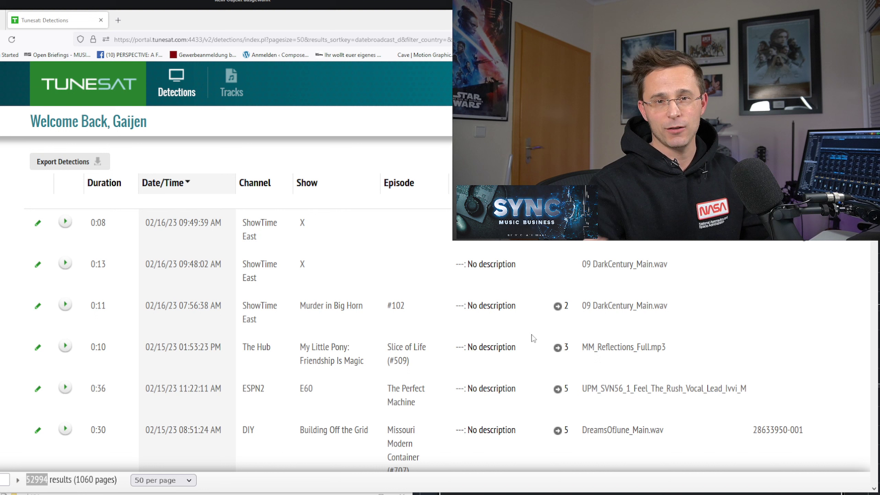
Highlight The Hub detection's channel, show and episode, including My Little Pony: Friendship Is Magic
left_click(308, 243)
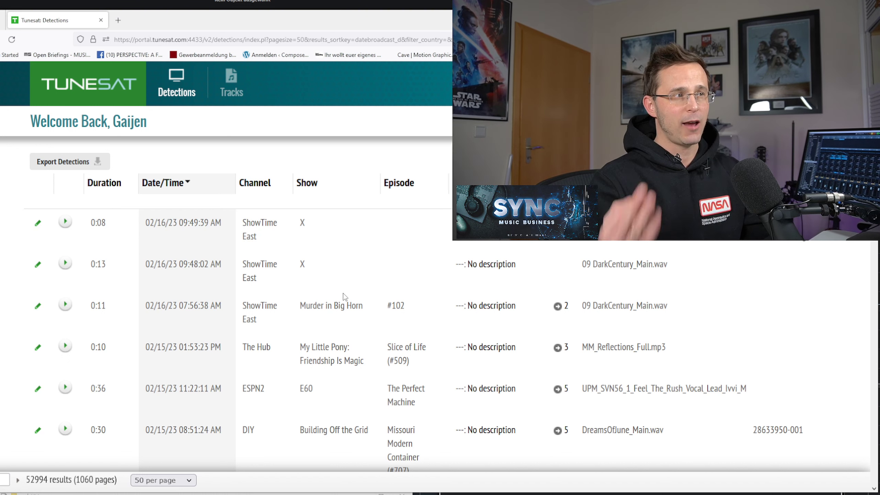
mouse_move(427, 348)
left_mouse_down()
mouse_move(338, 359)
mouse_move(233, 352)
left_mouse_up()
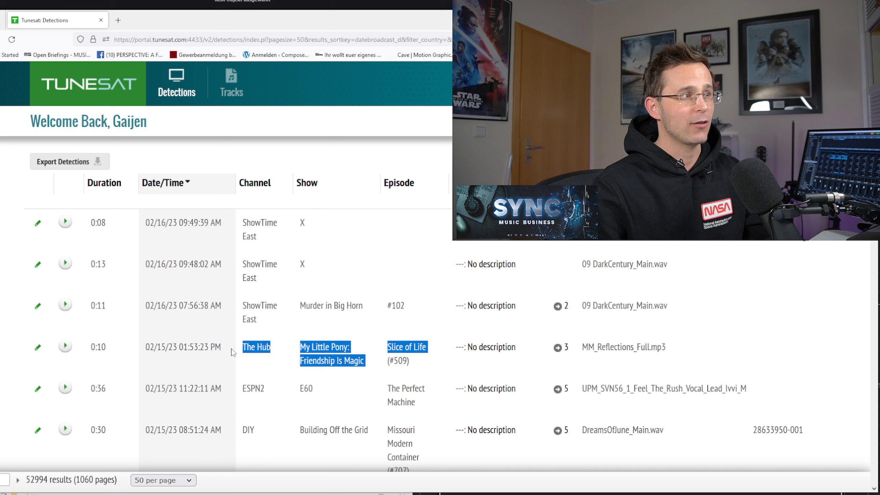
left_click(248, 364)
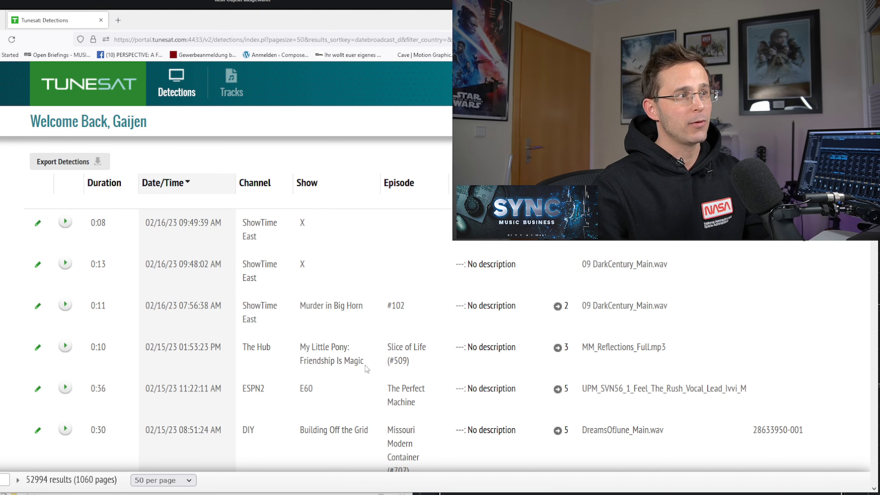
left_click_drag(366, 365, 297, 348)
Highlight that detection's description, track file name and 0:10 duration, then the 52994 total
mouse_move(617, 347)
left_mouse_down()
mouse_move(665, 352)
mouse_move(457, 348)
left_mouse_up()
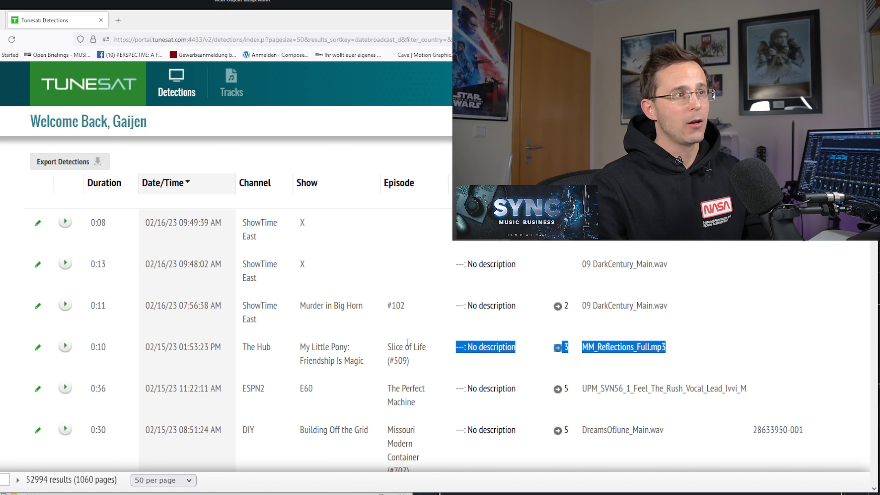
left_click_drag(109, 348, 92, 349)
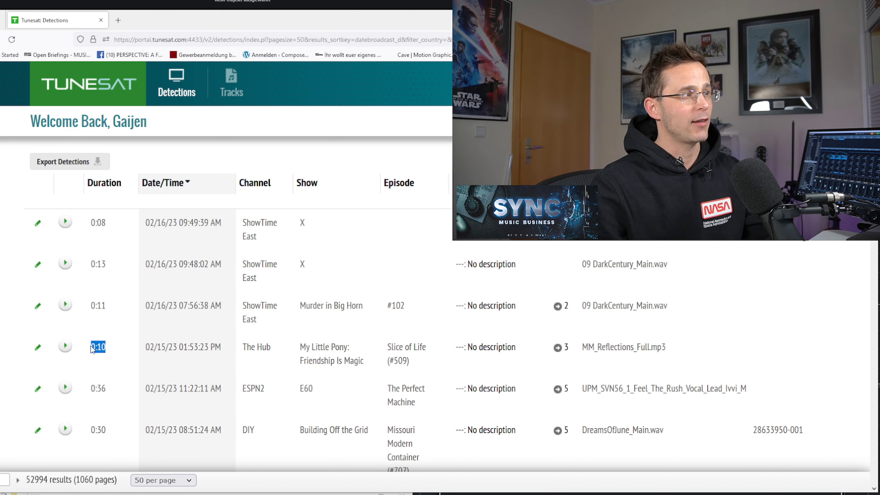
left_click(121, 377)
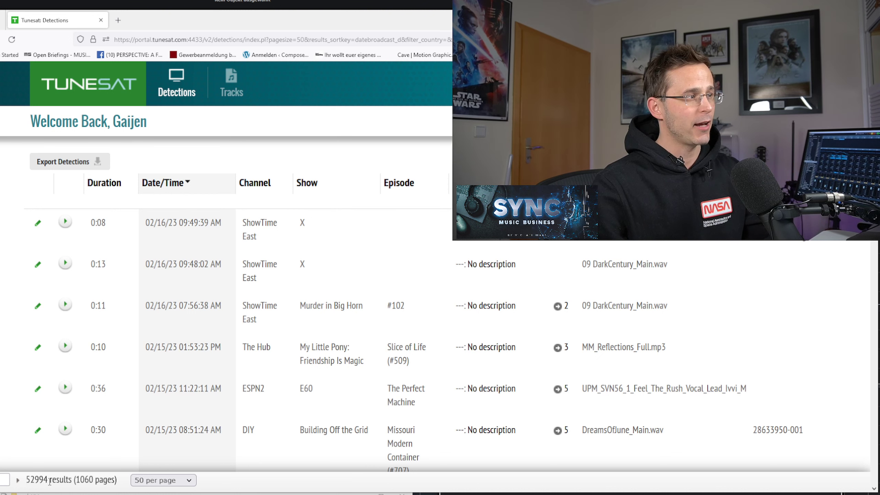
left_click_drag(49, 480, 25, 480)
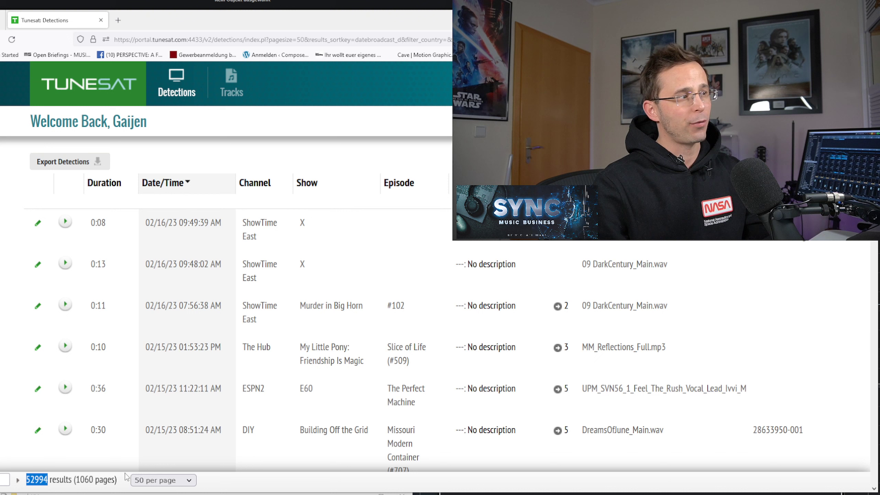